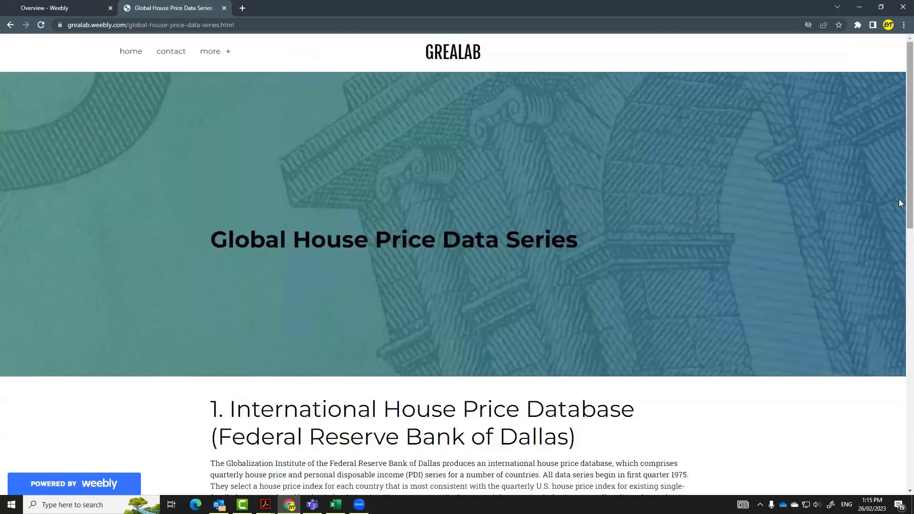
Open the OECD housing prices source linked on the Global House Price Data Series page
scroll(900, 238, down, 8)
scroll(901, 394, down, 5)
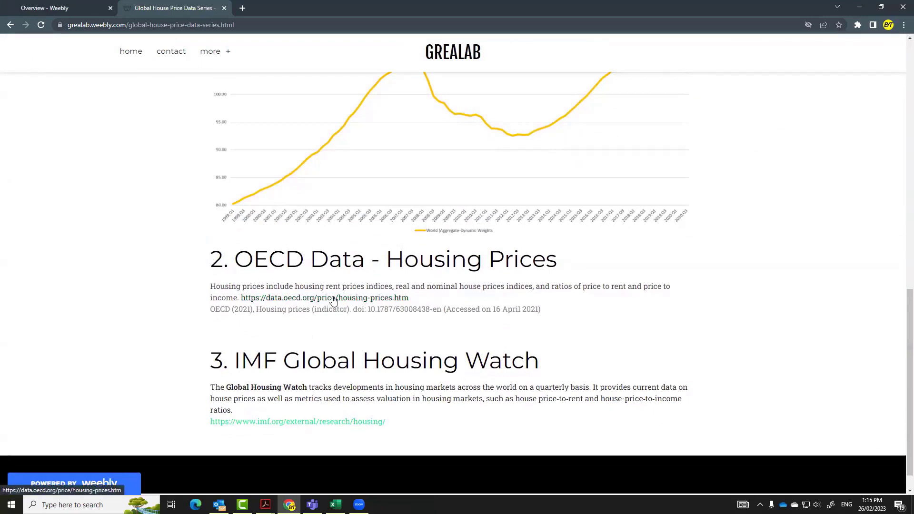
click(333, 299)
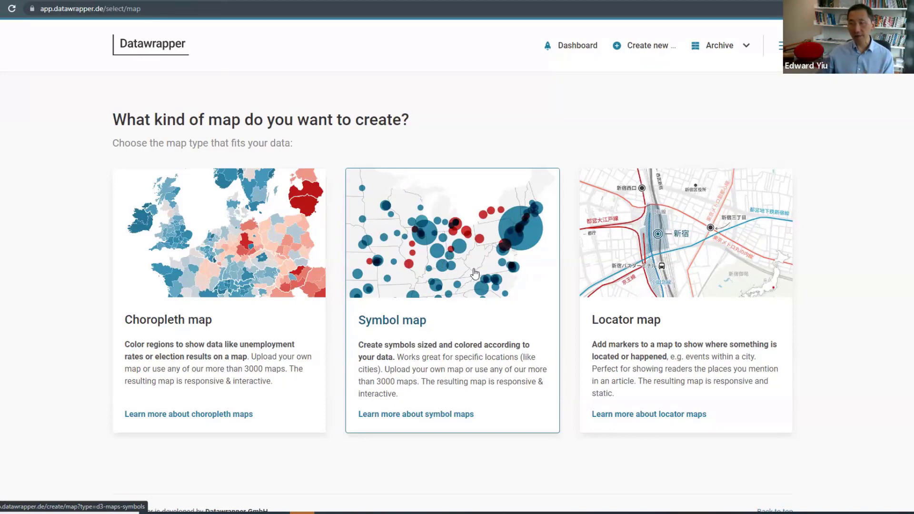
Create a symbol map in Datawrapper using the World base map and proceed to adding the data
click(446, 279)
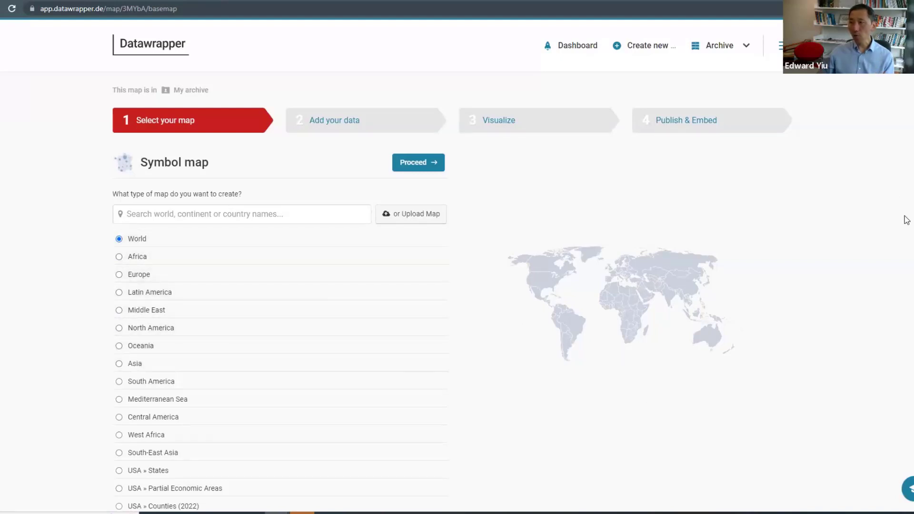
scroll(281, 286, down, 13)
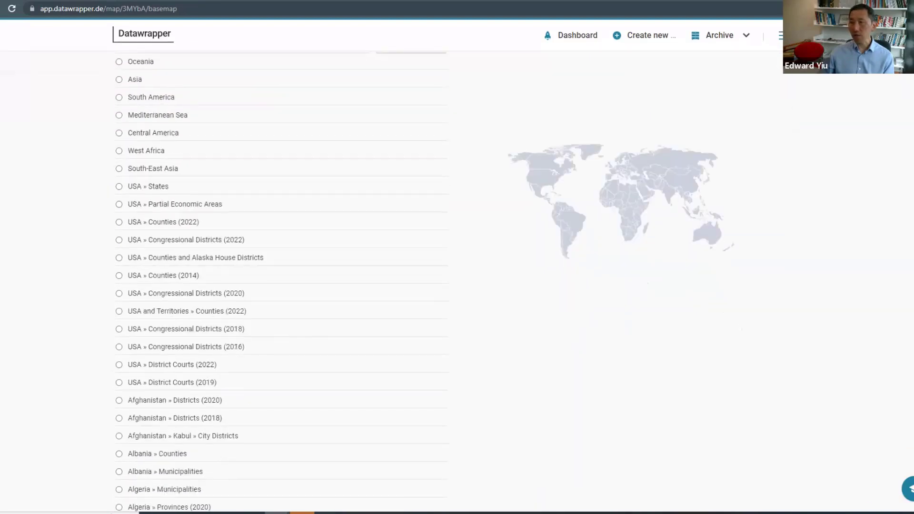
scroll(281, 286, up, 2)
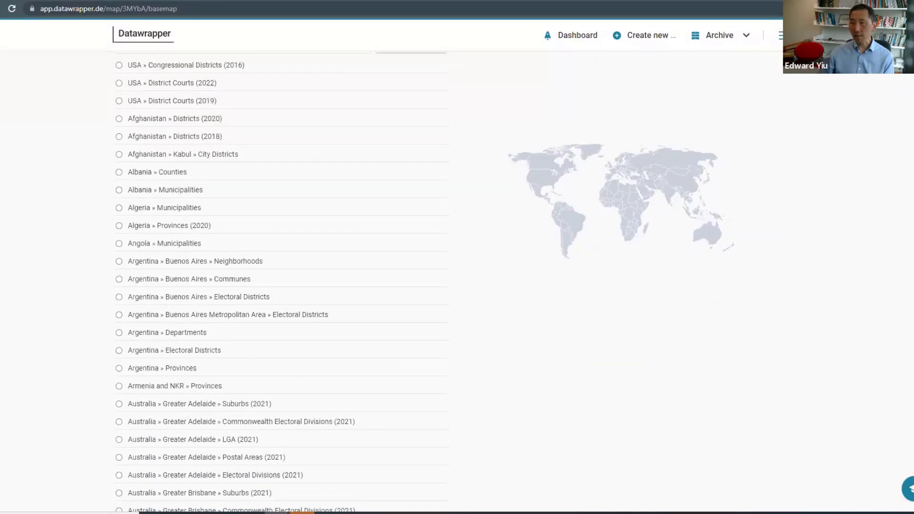
scroll(281, 285, down, 10)
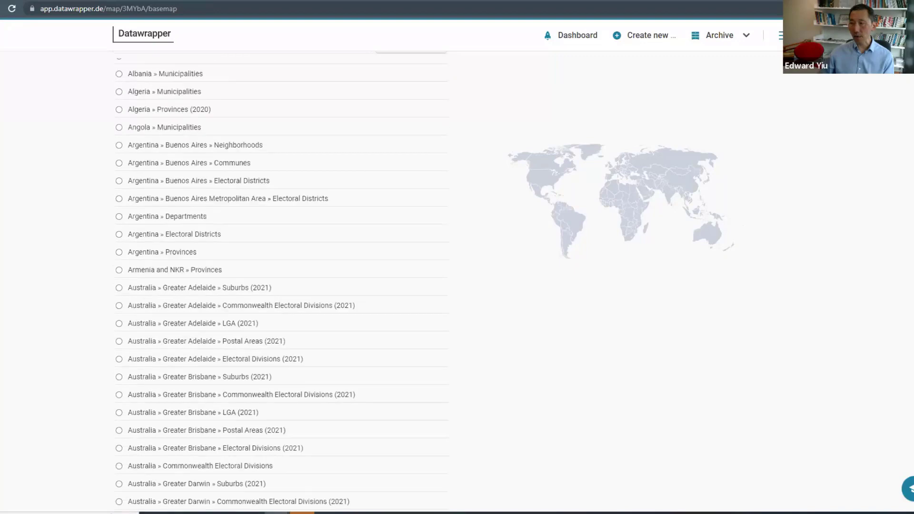
scroll(281, 285, down, 6)
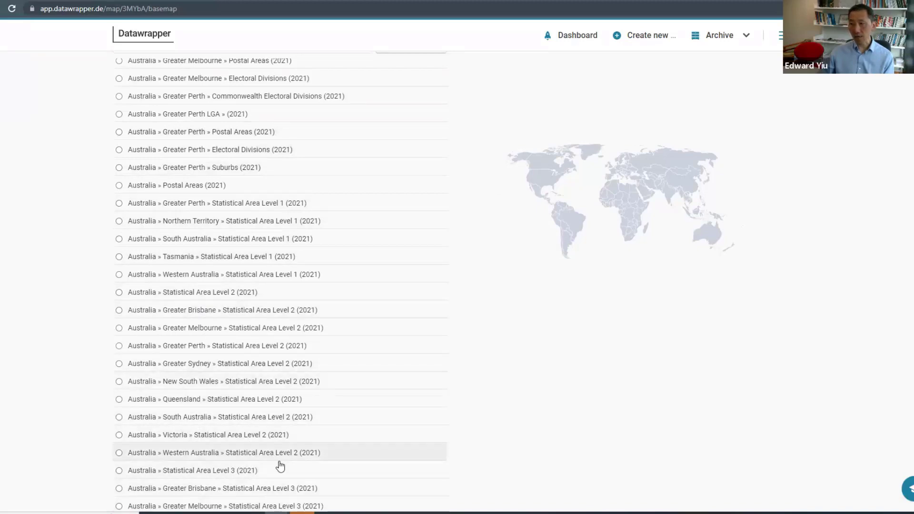
scroll(352, 381, up, 15)
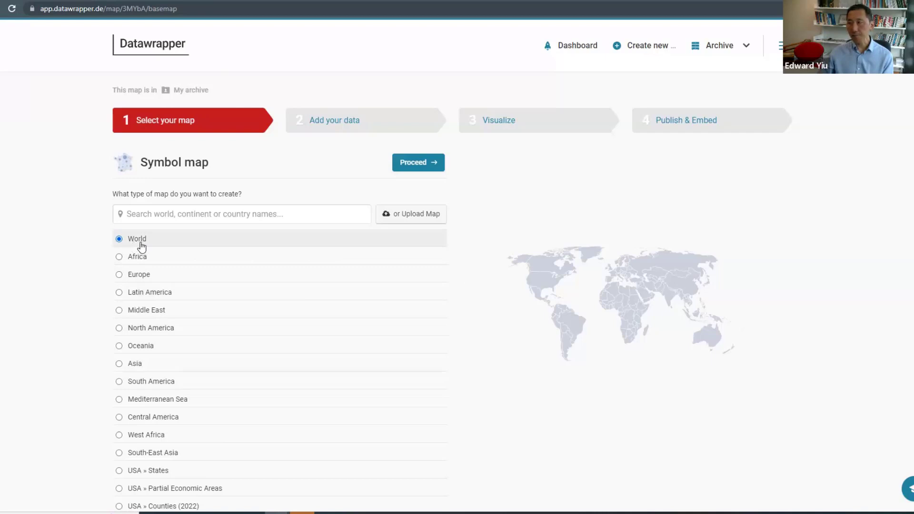
click(417, 164)
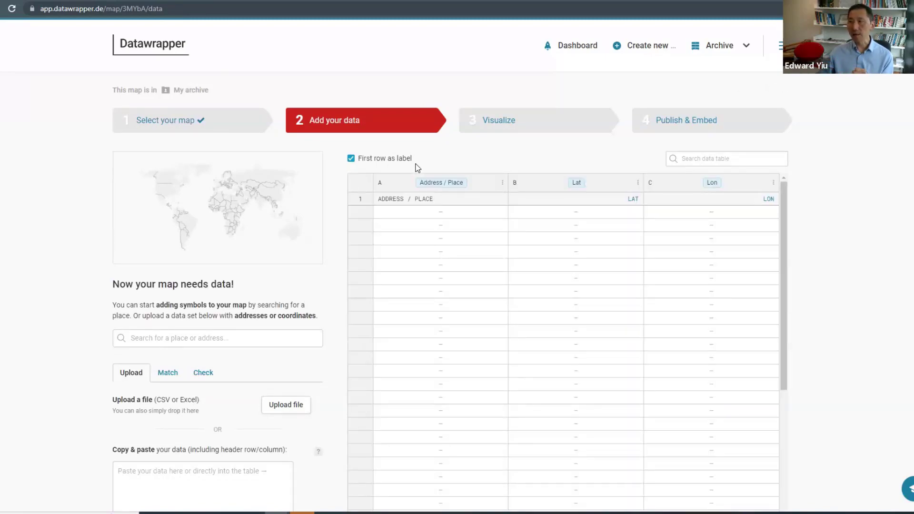
Paste the copied list of cities with their Price To Income Ratio and load it into the map's data table
click(76, 1)
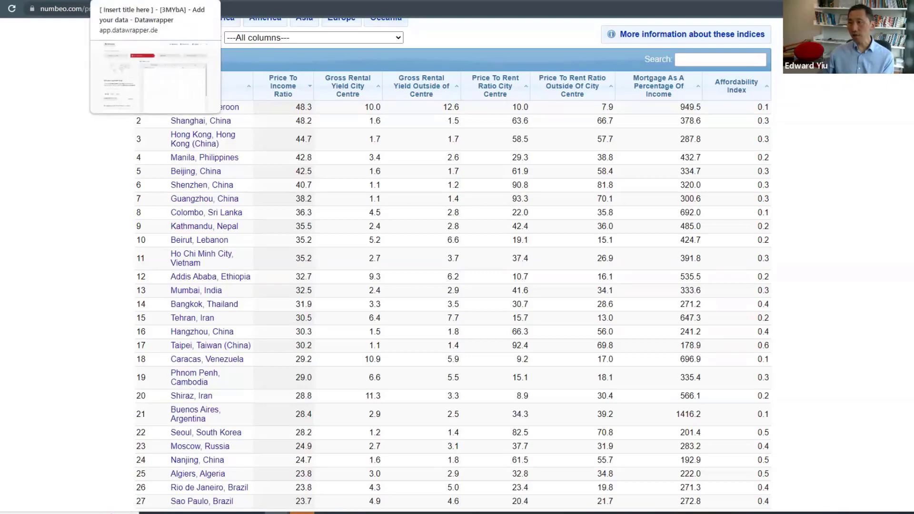
click(143, 0)
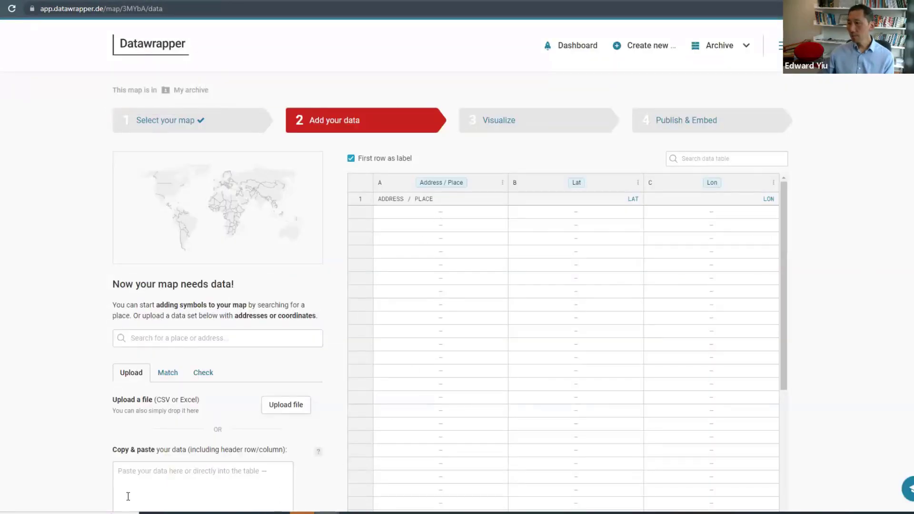
click(133, 471)
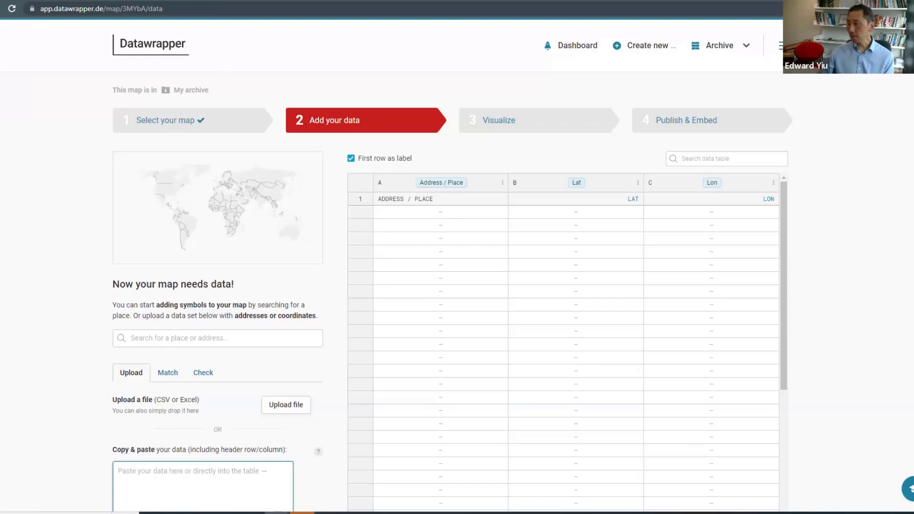
scroll(461, 410, down, 4)
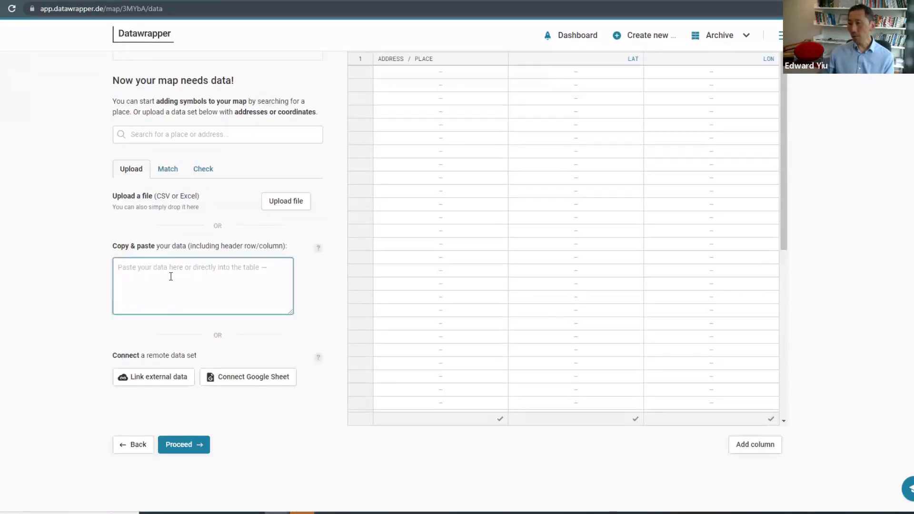
right_click(166, 265)
click(209, 344)
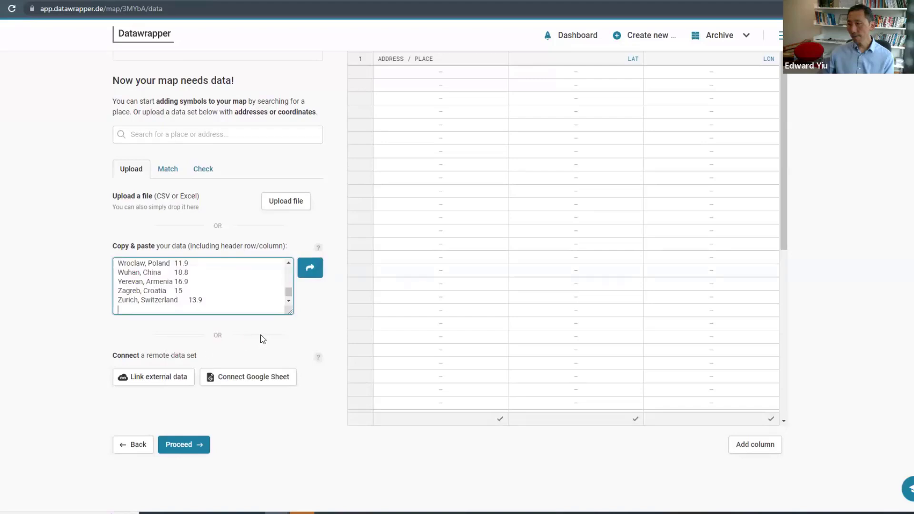
click(310, 268)
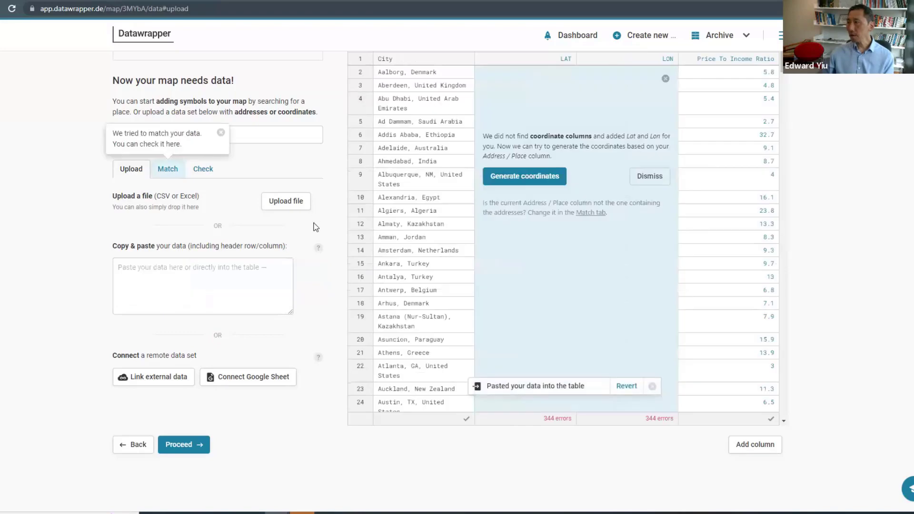
Generate the latitude and longitude coordinates for the cities from the Address / Place column
scroll(784, 113, up, 3)
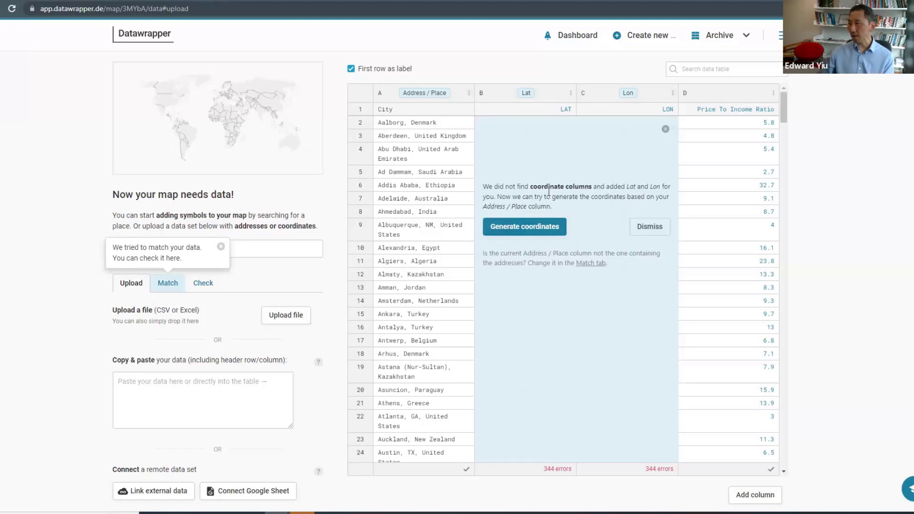
click(530, 232)
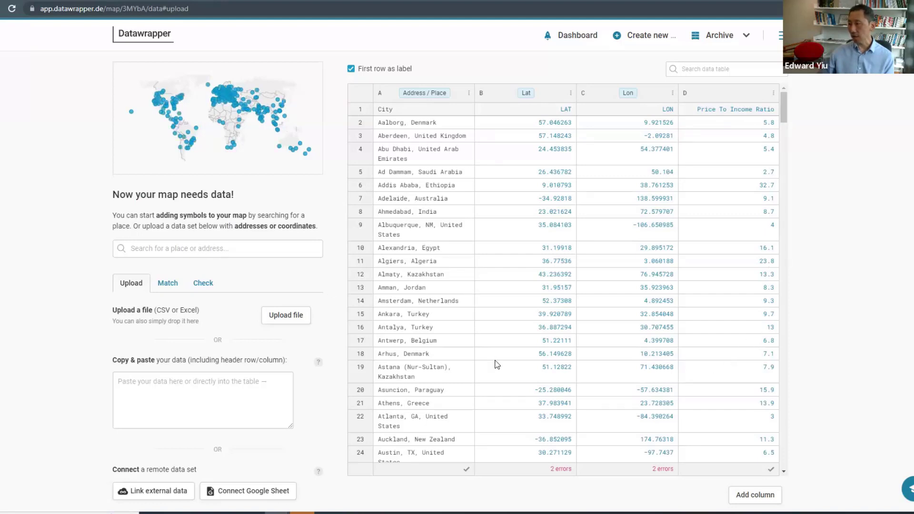
scroll(461, 440, up, 2)
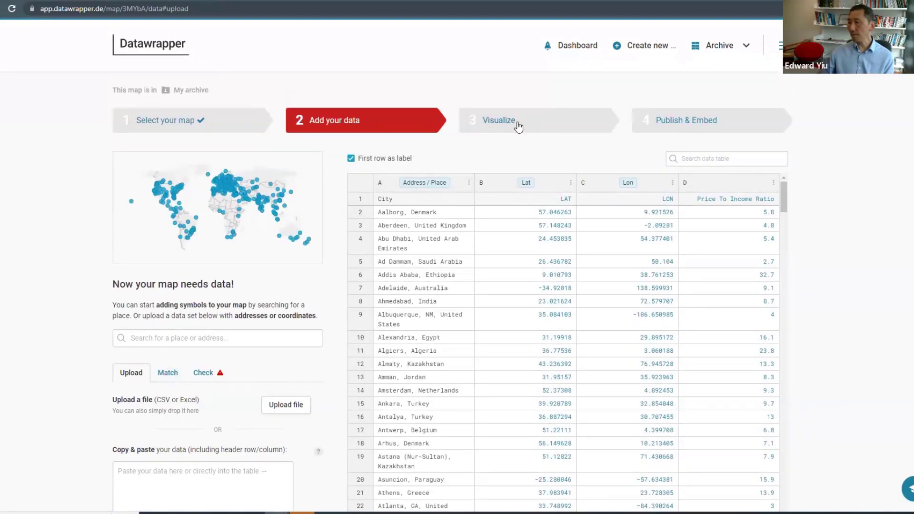
Visualize the cities as squares sized by Price To Income Ratio, with a maximum symbol size of 20 and reduced size on smaller screens
click(518, 127)
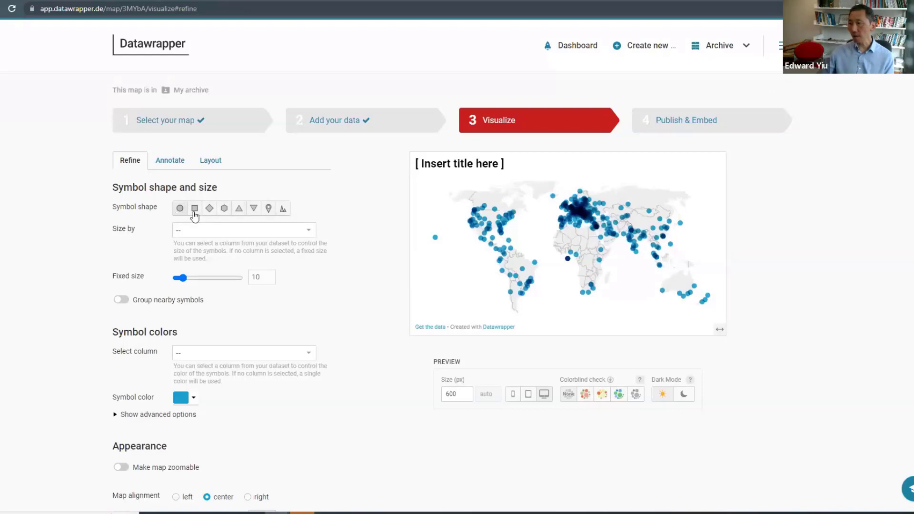
click(195, 210)
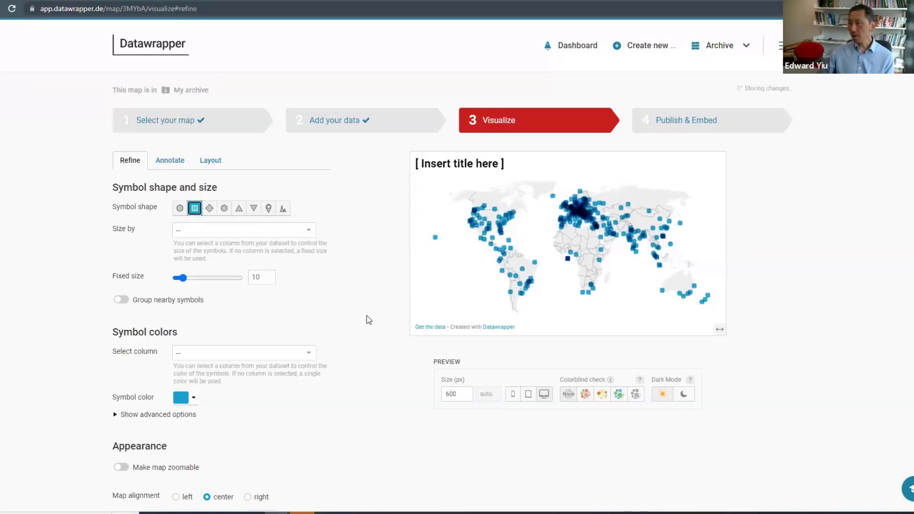
click(312, 235)
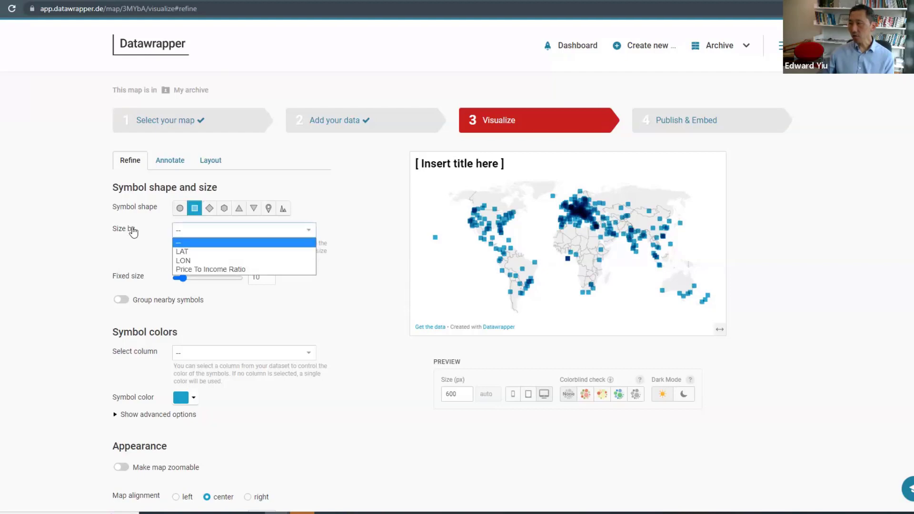
click(230, 269)
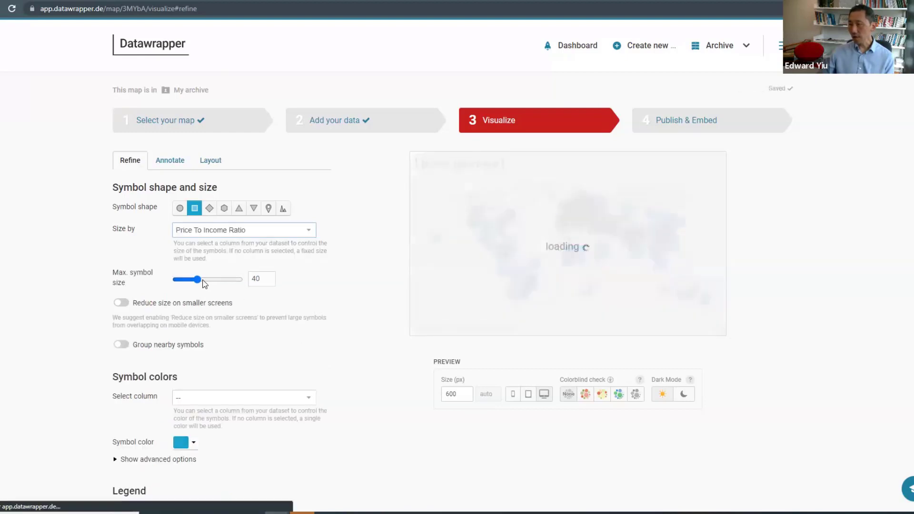
drag(197, 280, 189, 282)
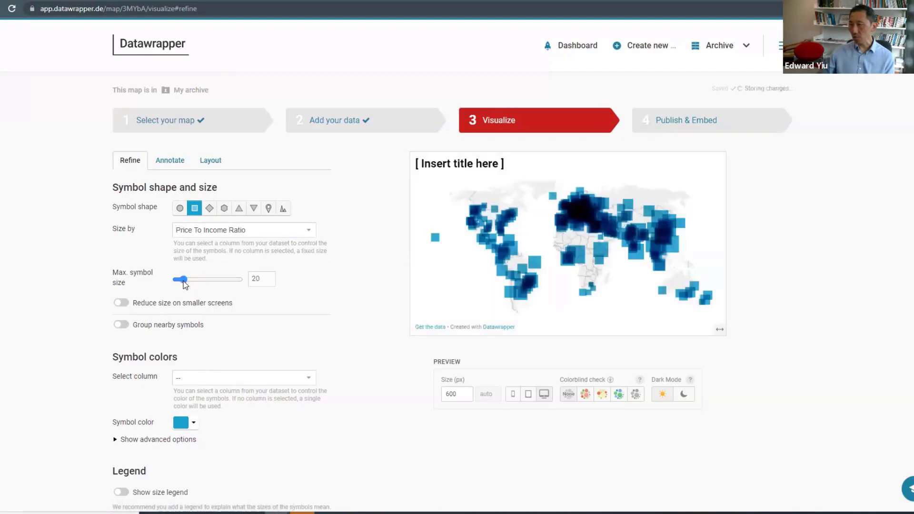
drag(184, 281, 182, 281)
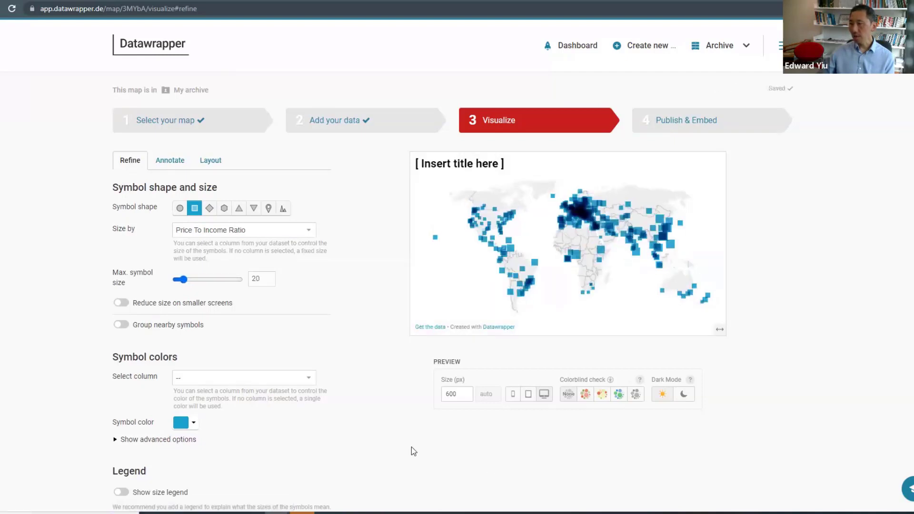
click(123, 306)
Color the symbols by Price To Income Ratio using the continuous yellow-red-dark purple palette
click(312, 378)
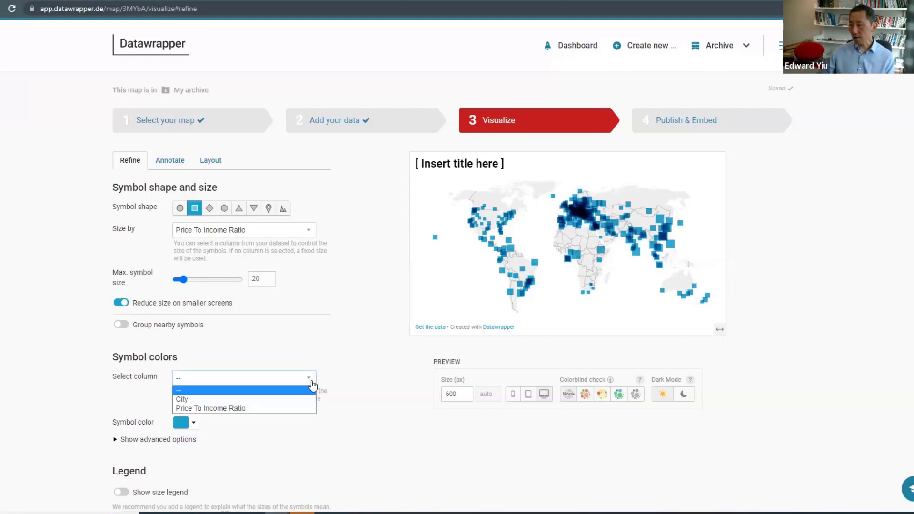
click(270, 409)
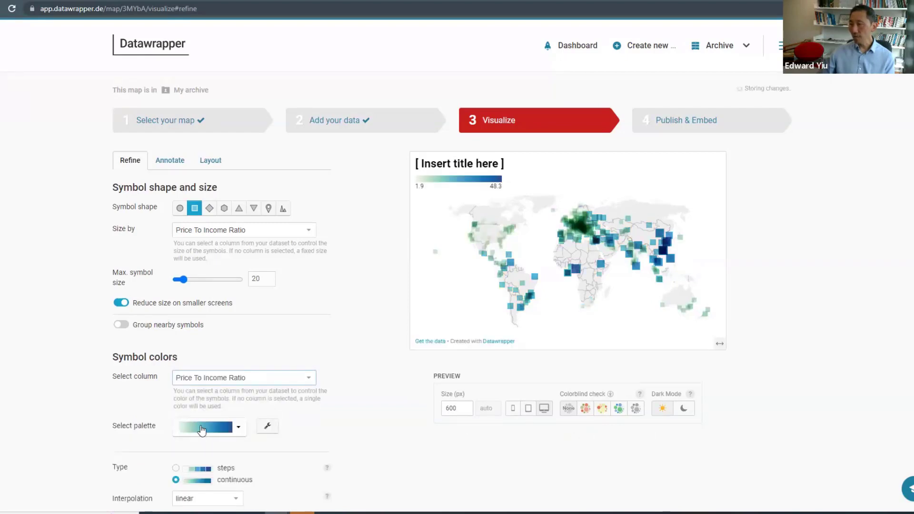
click(234, 434)
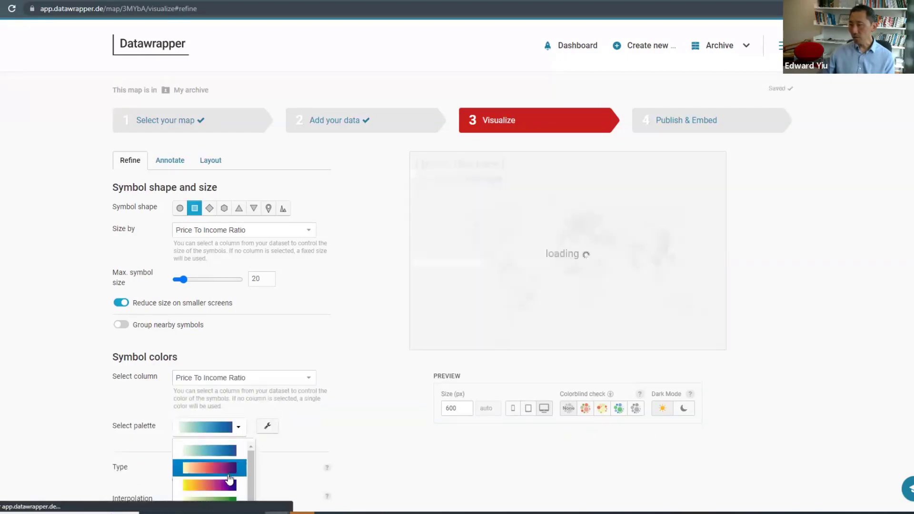
click(229, 474)
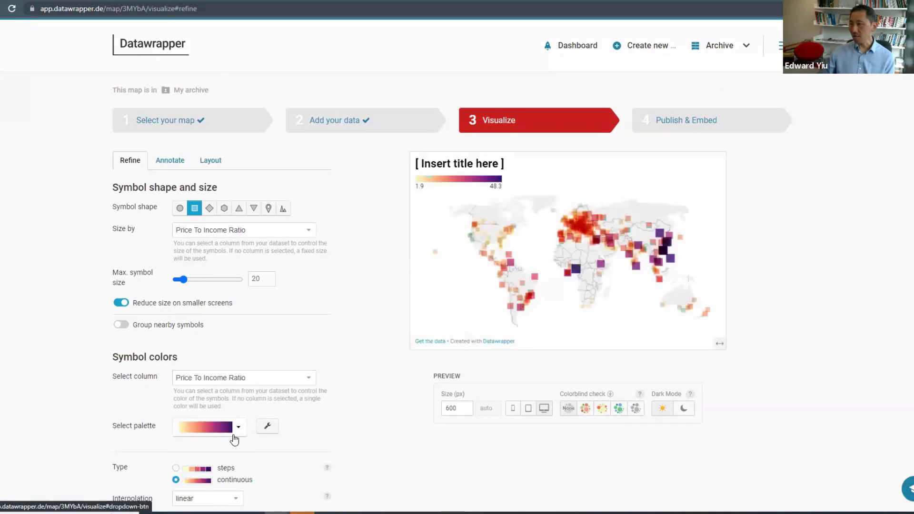
Show the size legend and make the map zoomable
scroll(214, 421, down, 3)
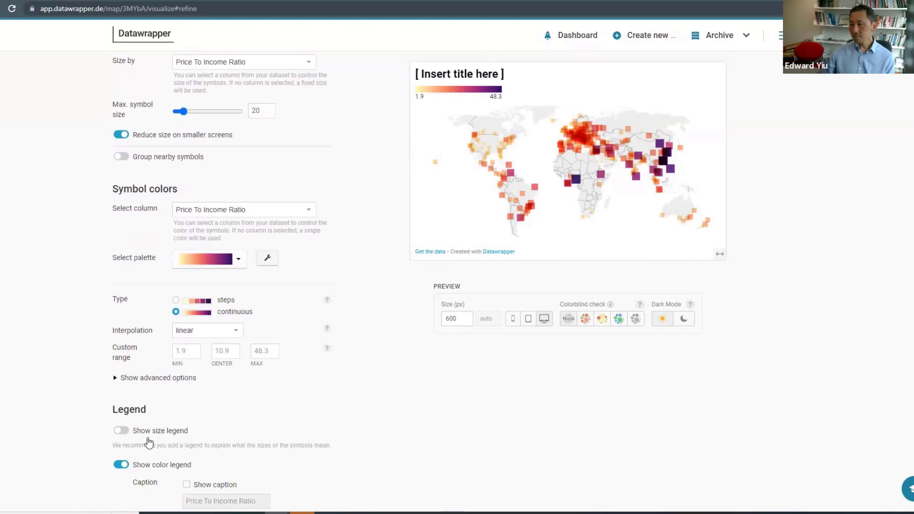
click(121, 430)
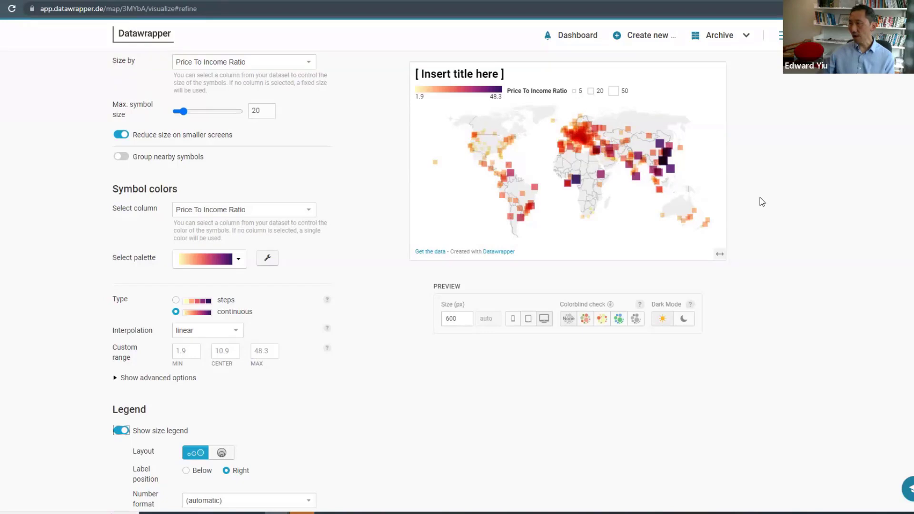
scroll(221, 279, down, 8)
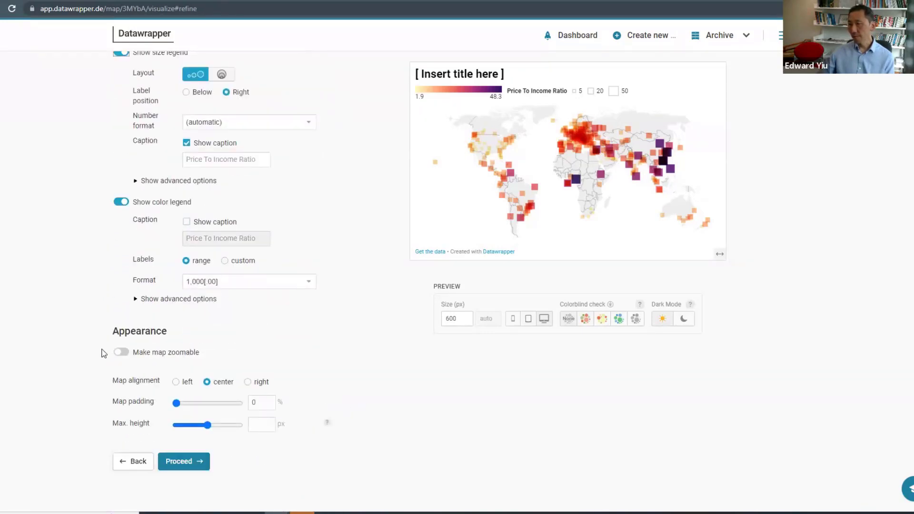
click(121, 352)
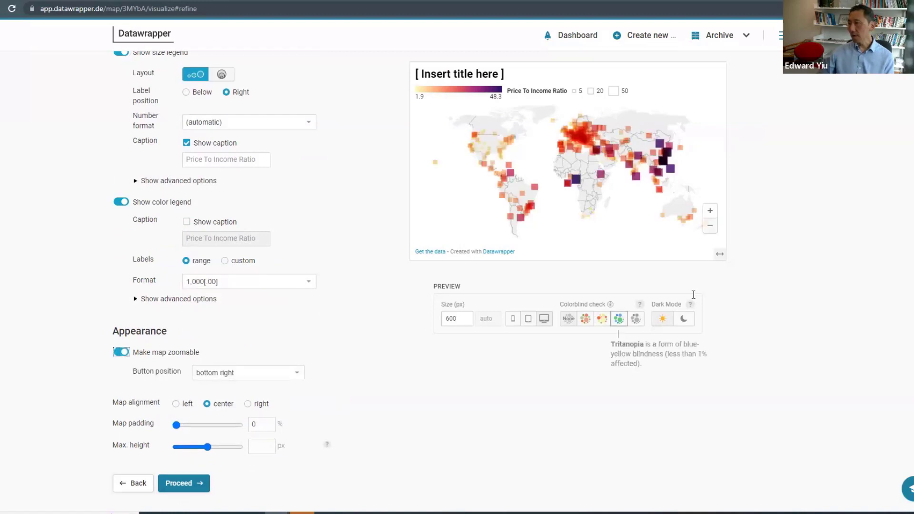
Title the map "Global Housing Affordability Map"
scroll(629, 304, down, 1)
scroll(628, 304, up, 12)
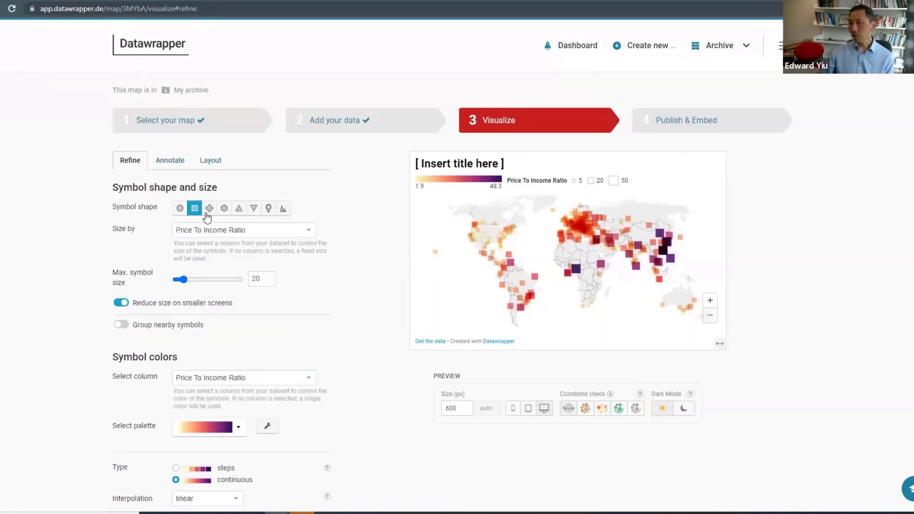
click(176, 162)
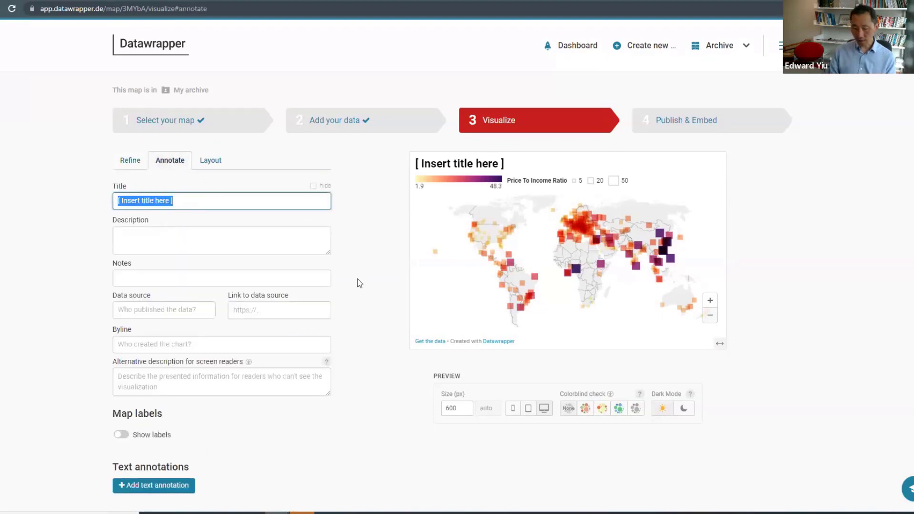
text(G)
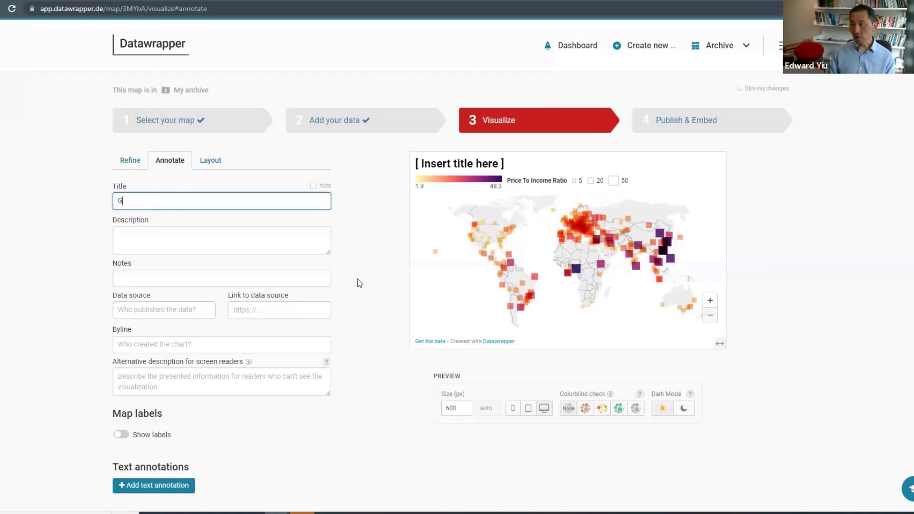
text(lobal )
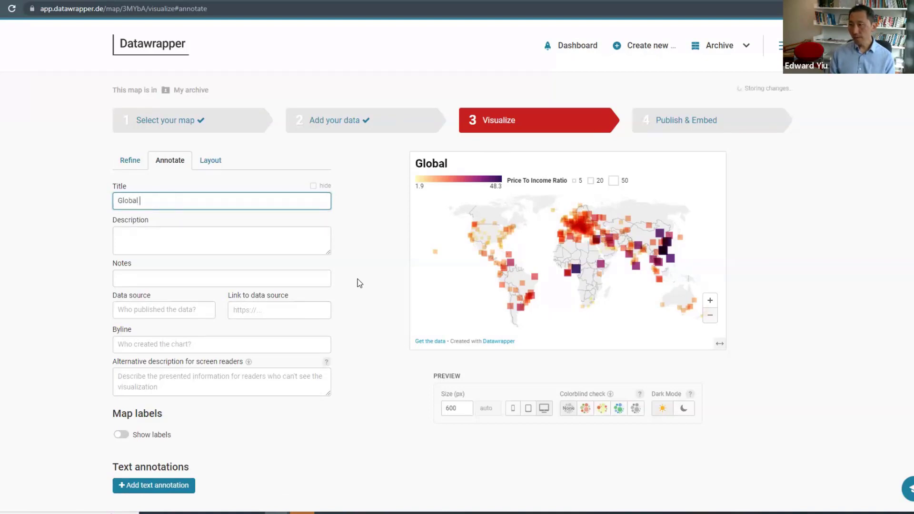
text(Housing Aff)
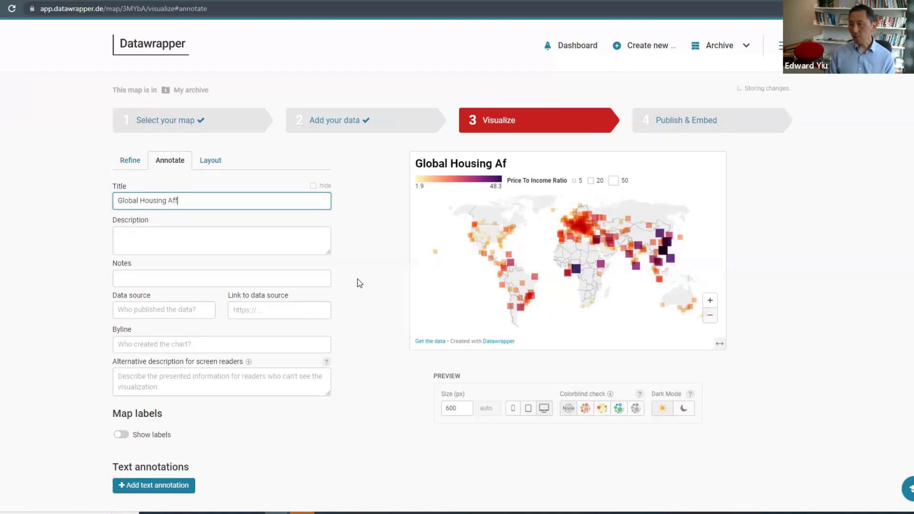
text(ordability Map)
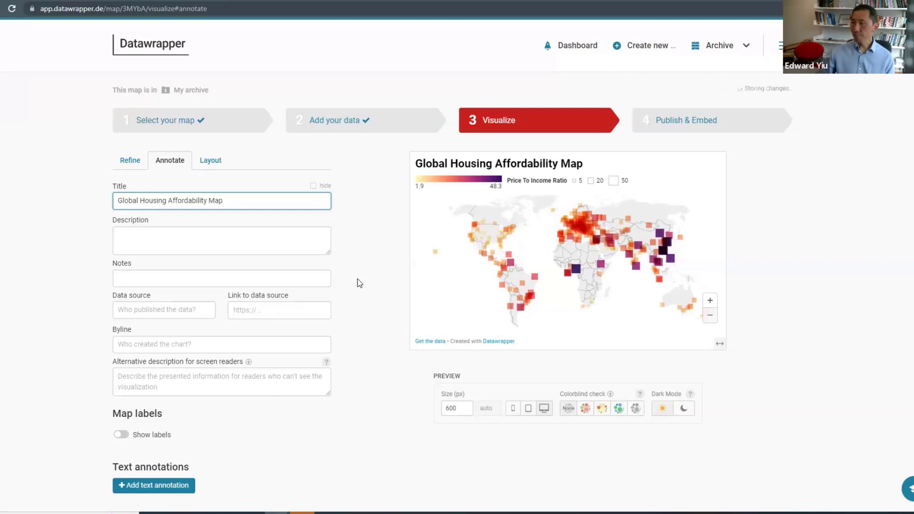
Set the description to "Based on housing price to income ratios" and the data source to Numbeo.com
click(214, 235)
text(B)
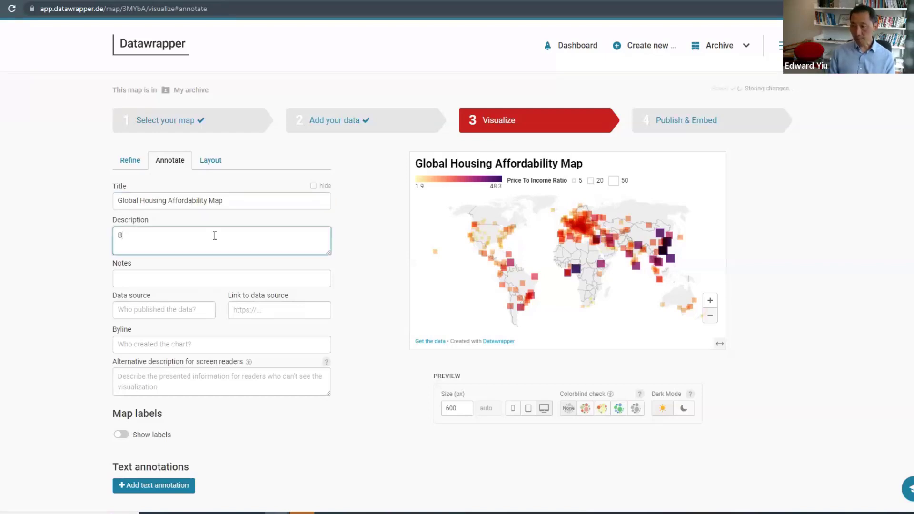
text(ased on hou)
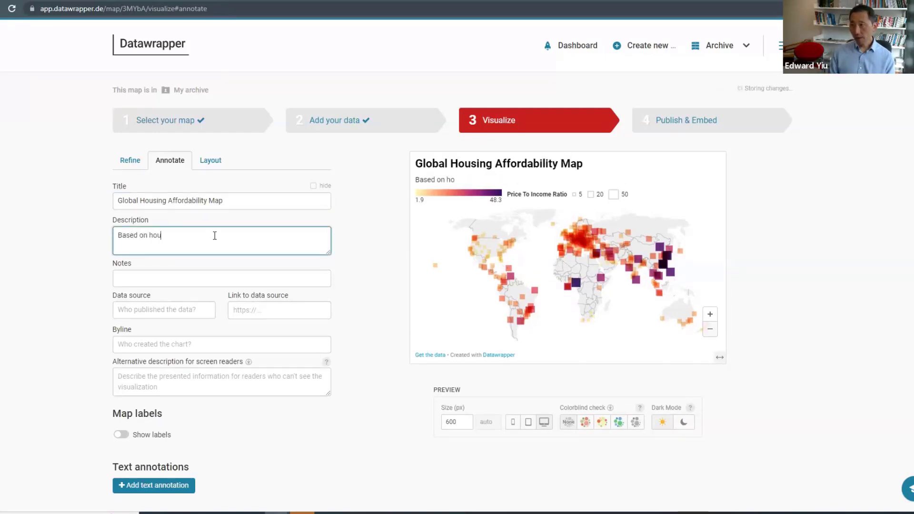
text(sing price to income ratios)
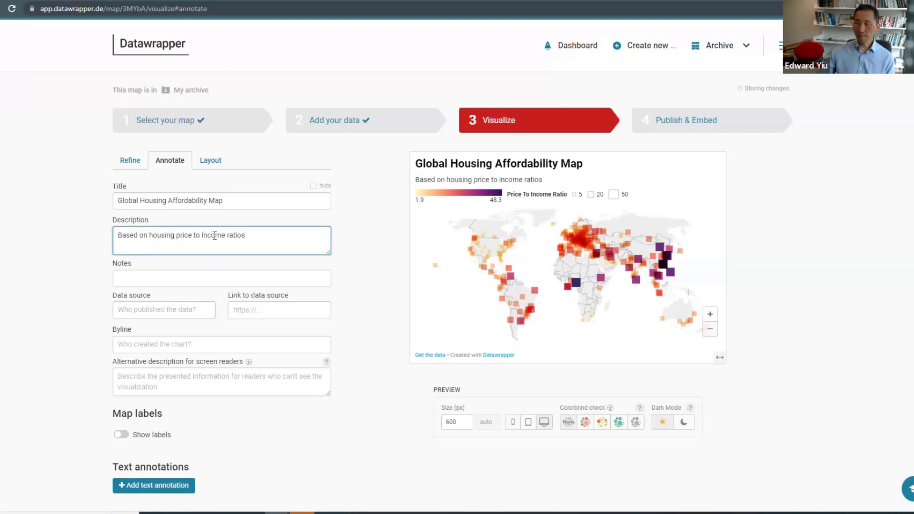
click(145, 307)
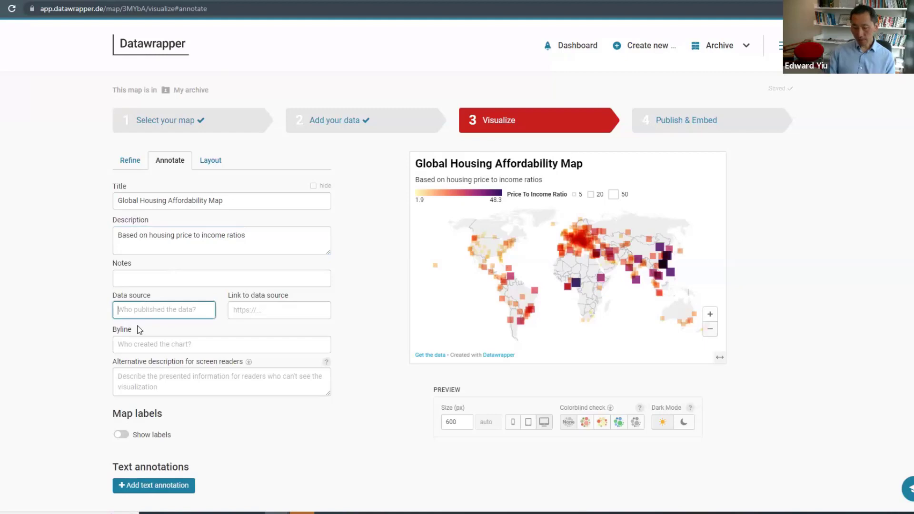
text(Numbeo.com)
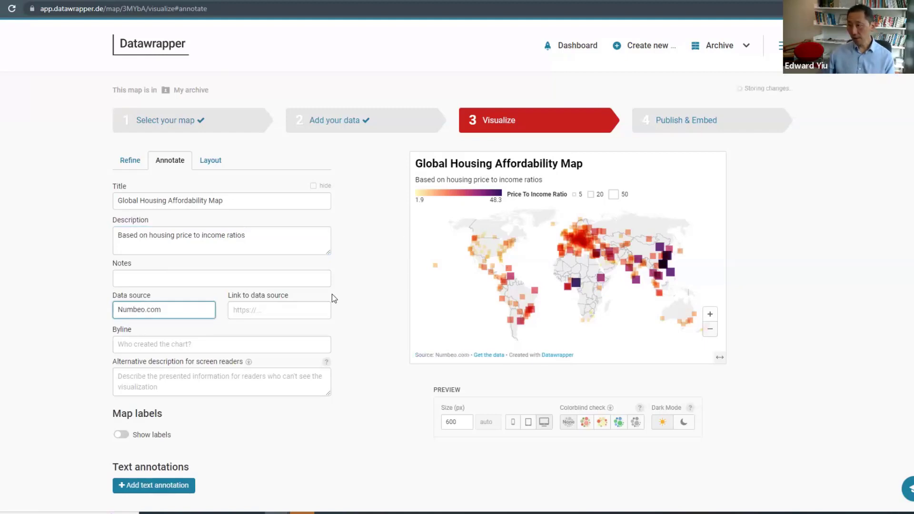
Copy the web address of the open Numbeo property-investment rankings page and enter it as the map's data source link
click(289, 317)
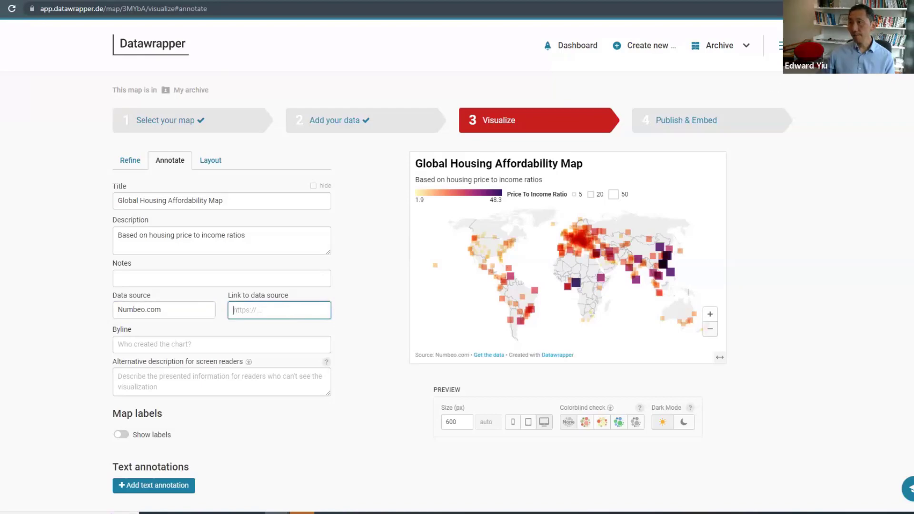
click(227, 0)
drag(154, 8, 158, 9)
right_click(159, 9)
click(129, 9)
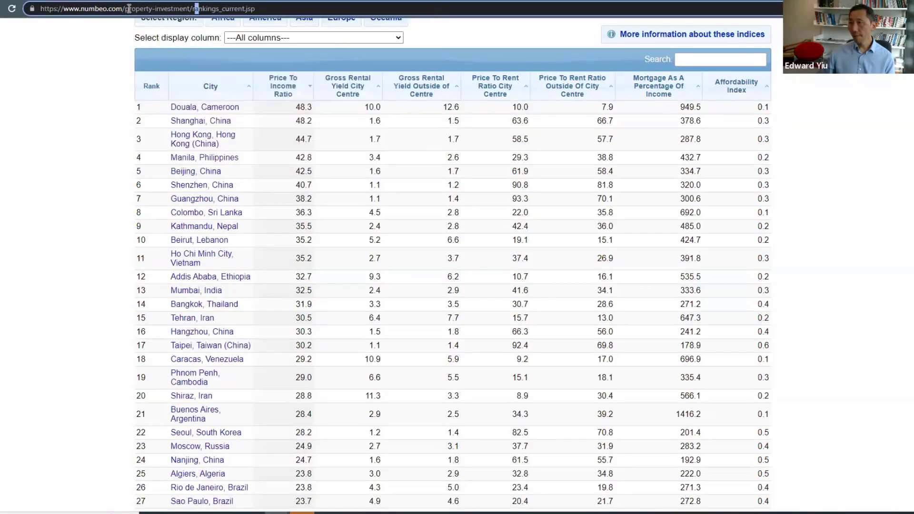
key(ctrl+a)
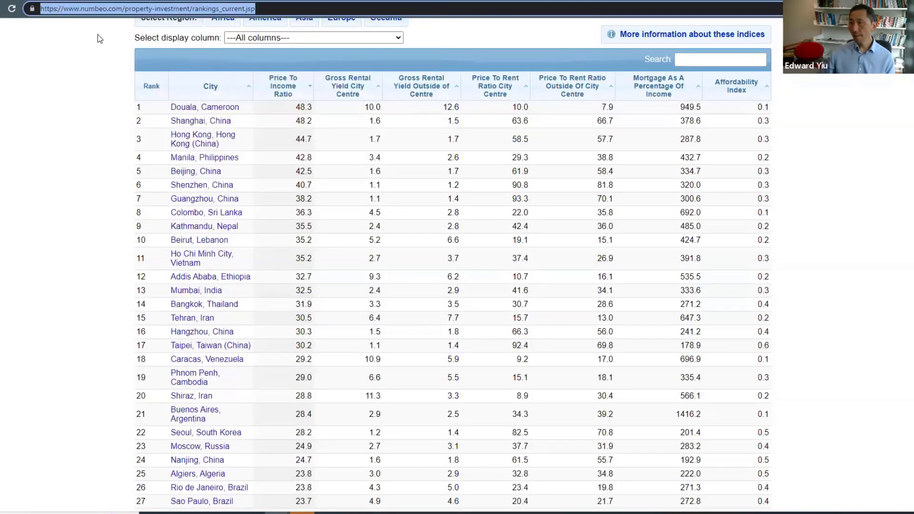
right_click(61, 8)
click(114, 76)
click(155, 1)
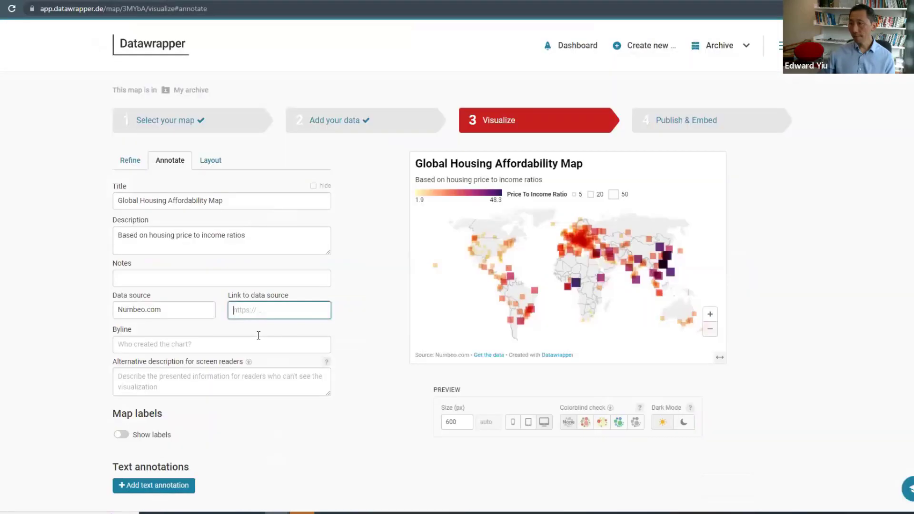
right_click(273, 314)
click(307, 396)
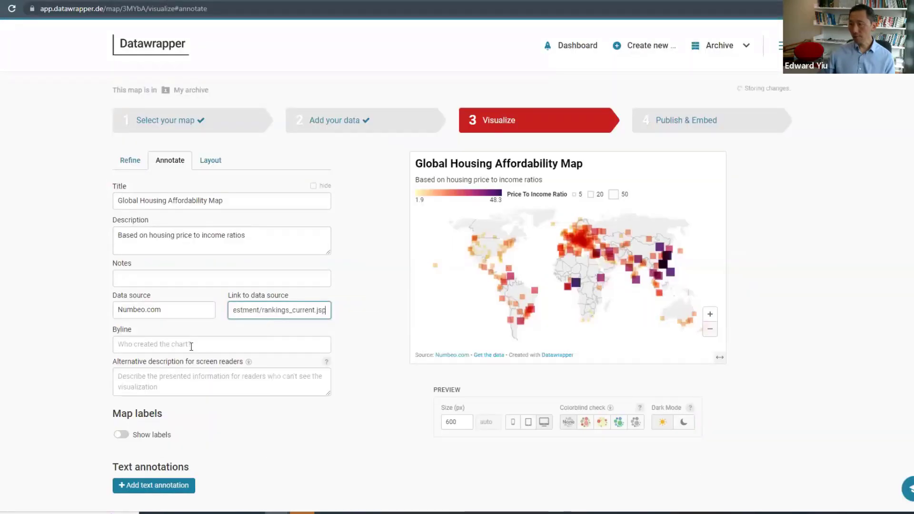
Enter the map author's handle as the byline
click(190, 345)
text(ecyY)
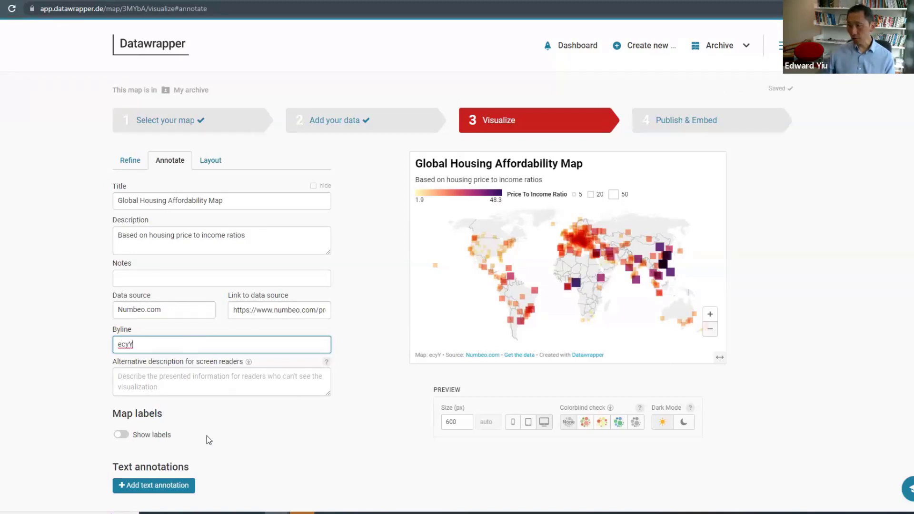
click(145, 380)
Try out the automatic place labels on the map and switch them off again
click(124, 435)
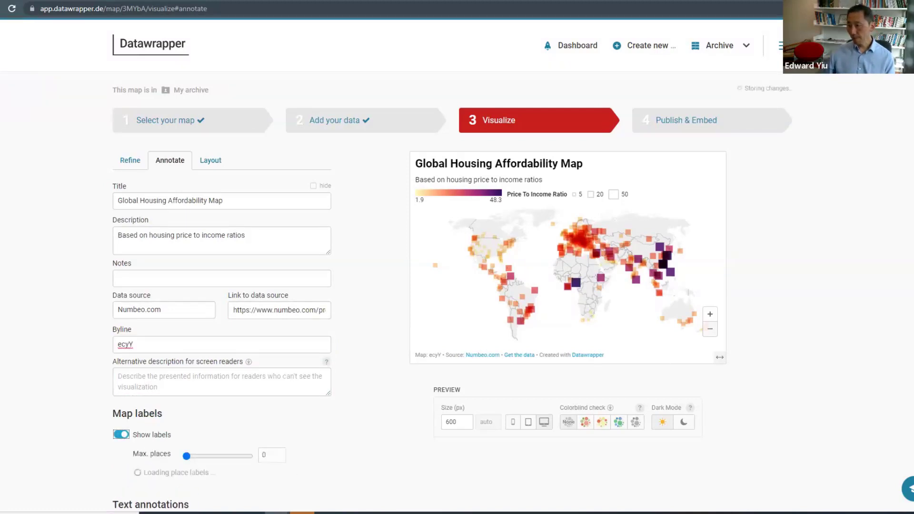
scroll(184, 354, down, 3)
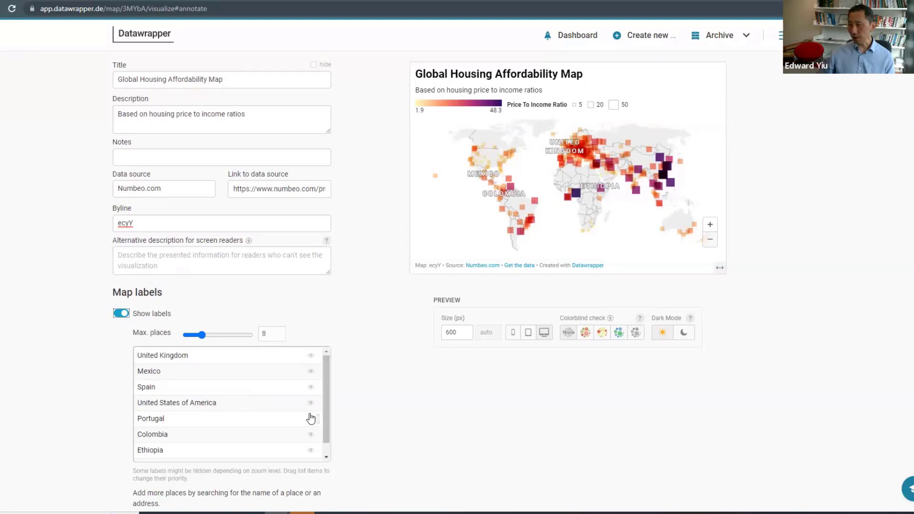
scroll(331, 429, down, 1)
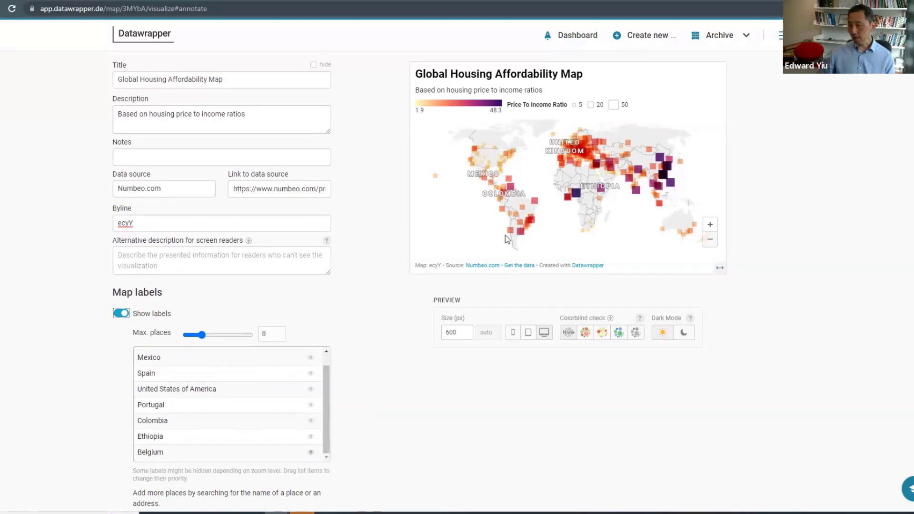
click(120, 314)
Check the remaining annotation and layout settings and publish the map
scroll(219, 238, down, 2)
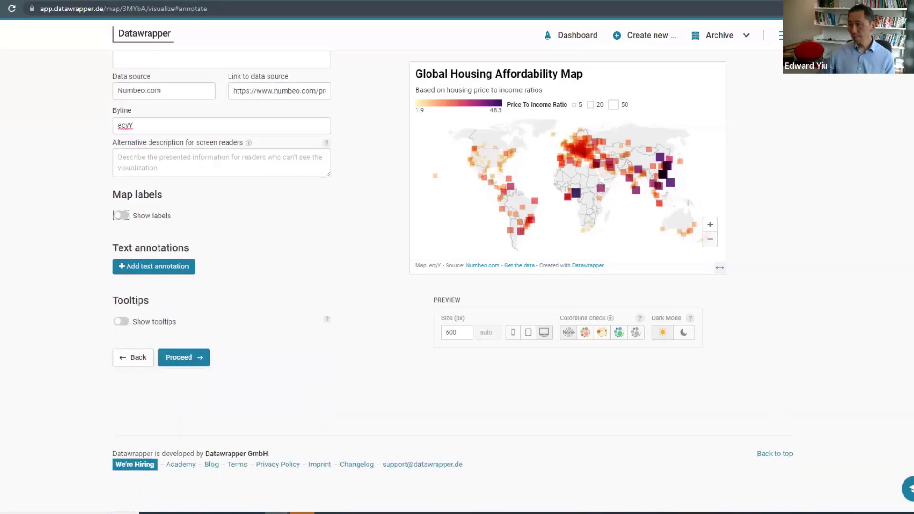
scroll(218, 173, up, 5)
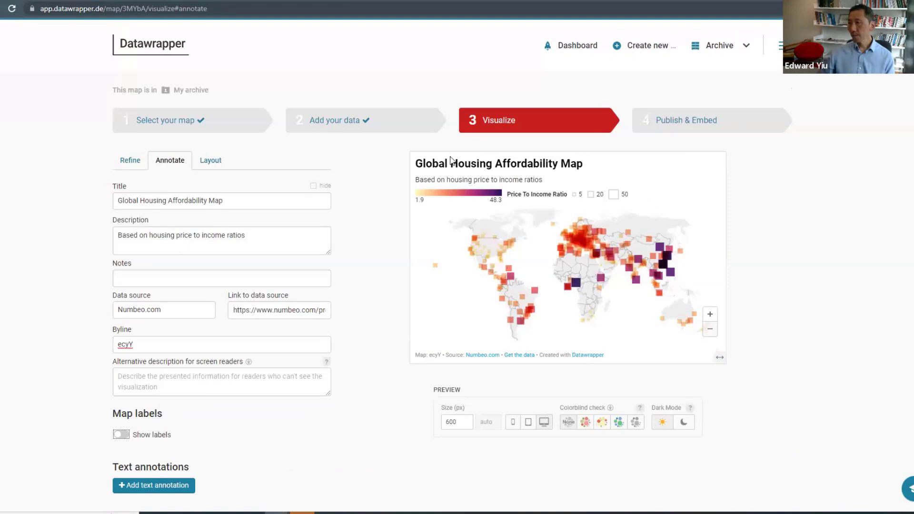
click(211, 162)
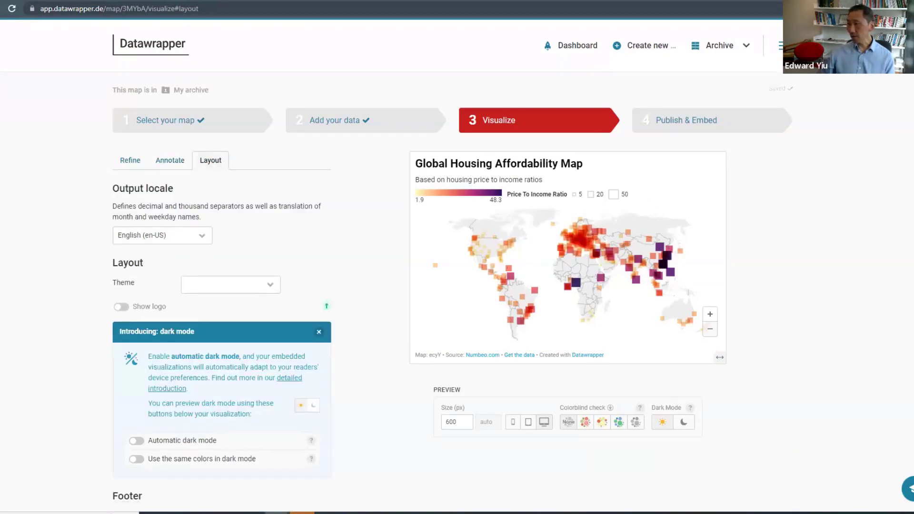
click(673, 121)
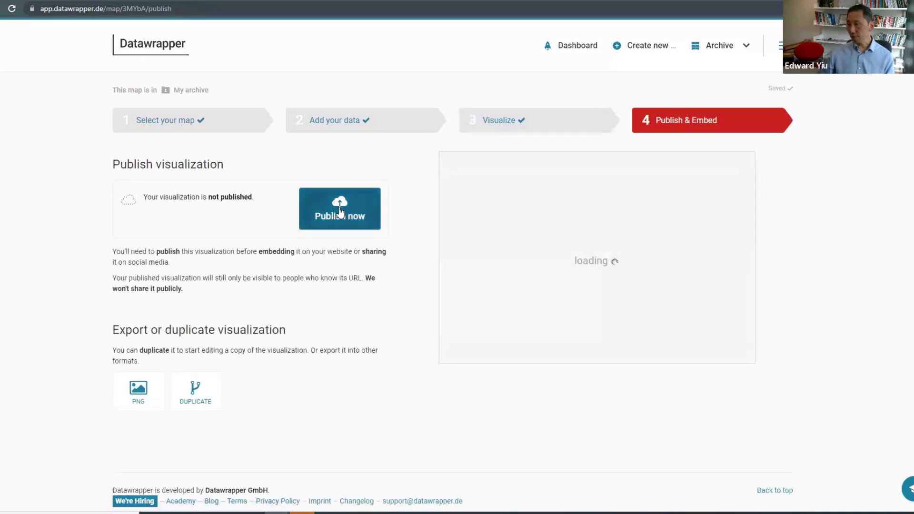
click(340, 212)
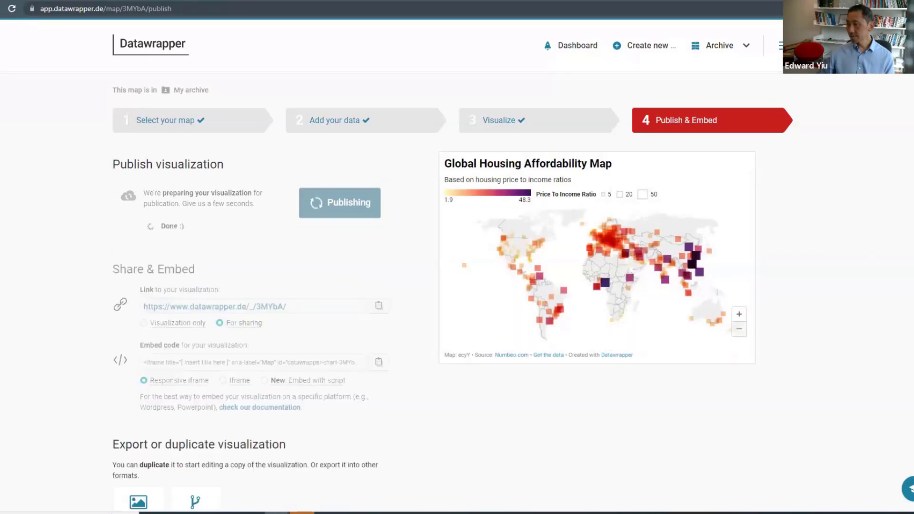
Export the published map as a static PNG image and download it
scroll(304, 185, down, 5)
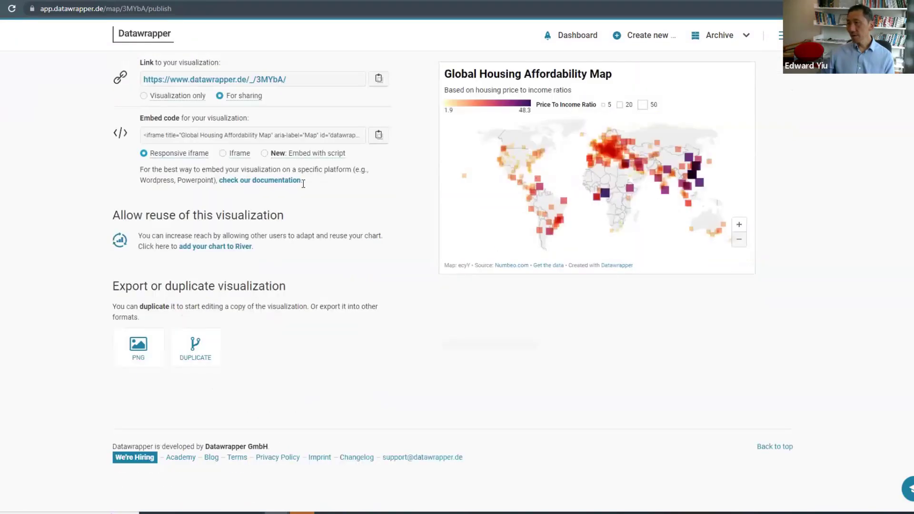
click(141, 347)
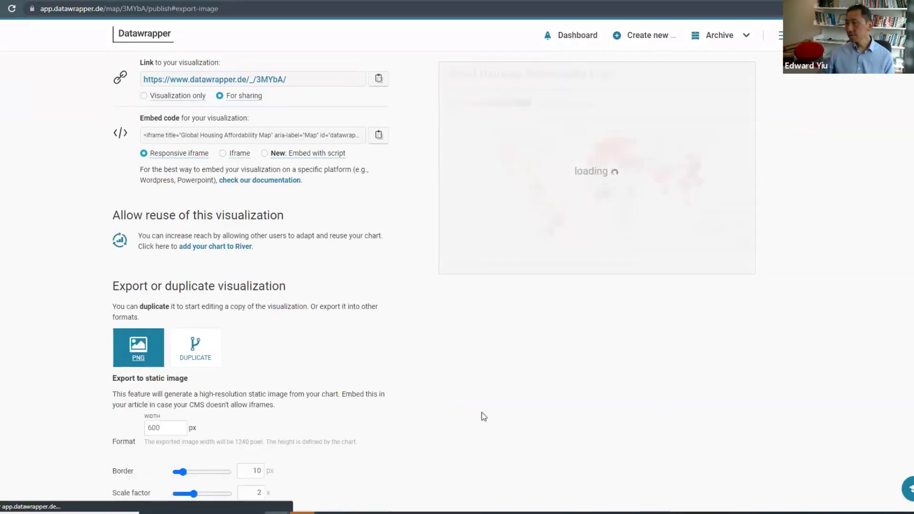
scroll(107, 415, down, 4)
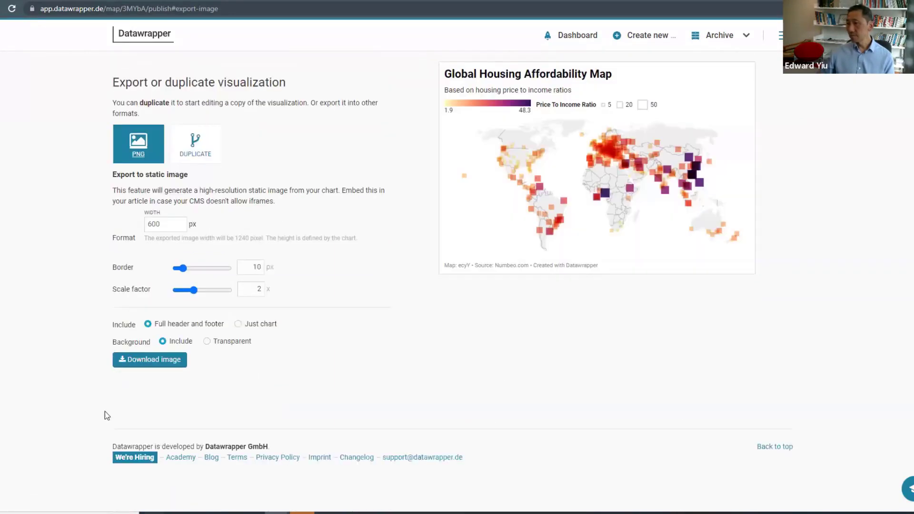
click(150, 362)
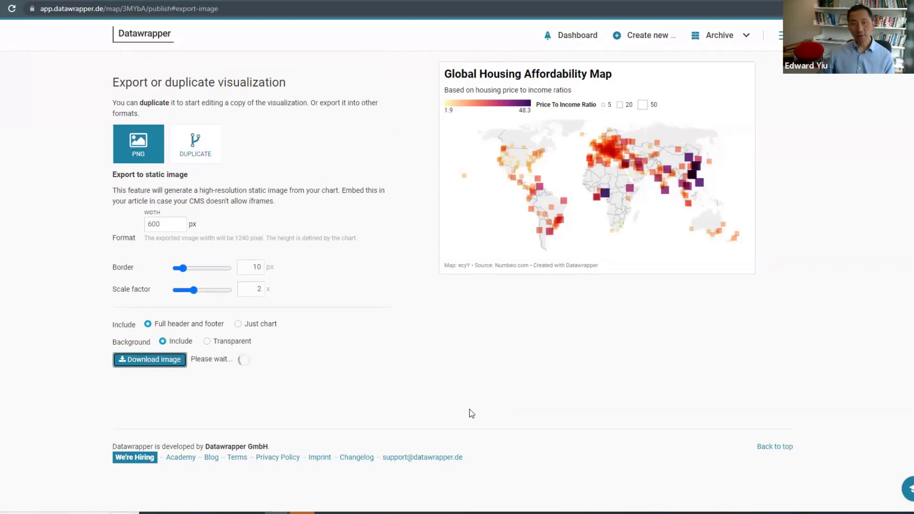